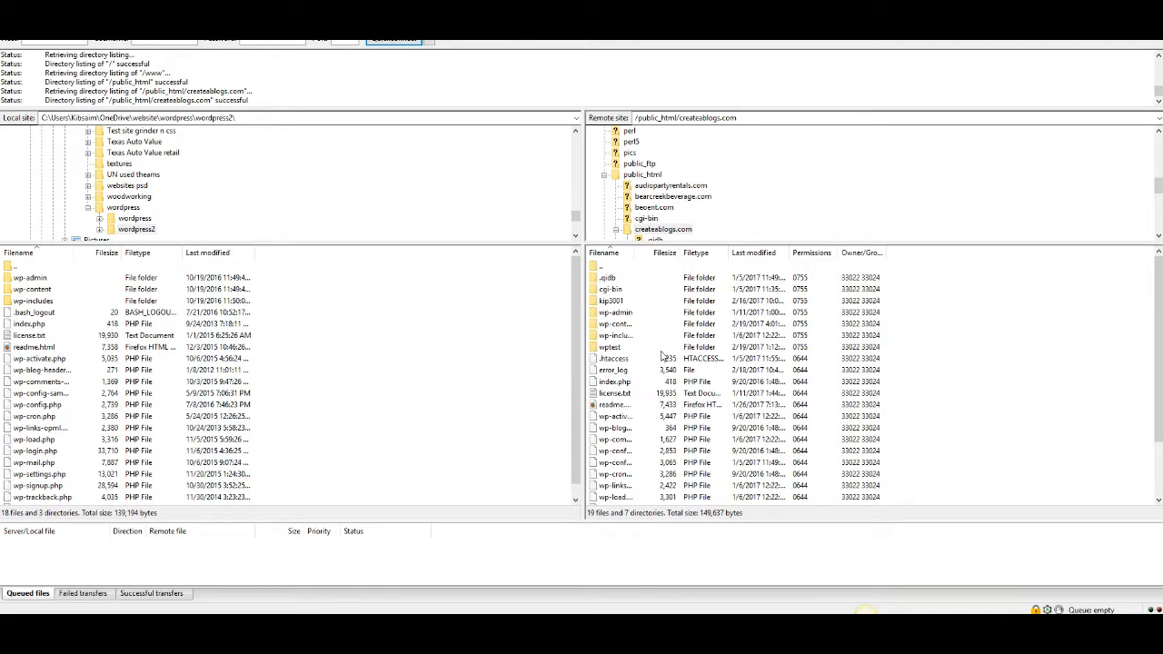
Step: Open the remote wptest folder and upload all files and folders from the local wordpress2 folder into it
{"action": "left_click", "coordinate": [609, 348]}
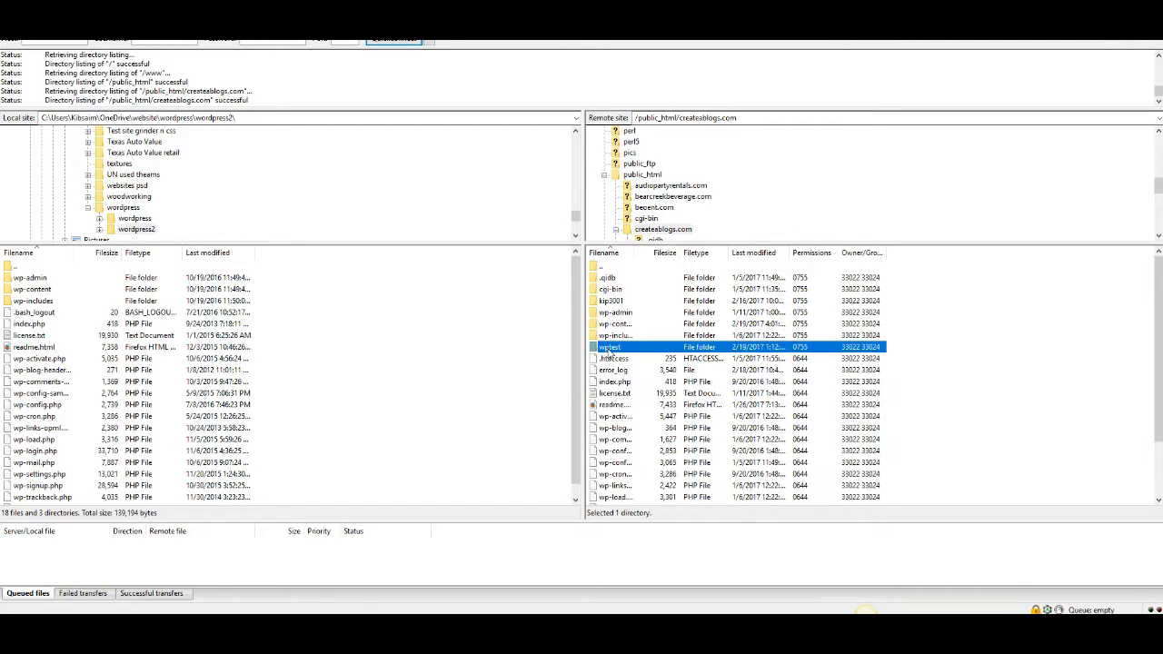
{"action": "double_click", "coordinate": [609, 348]}
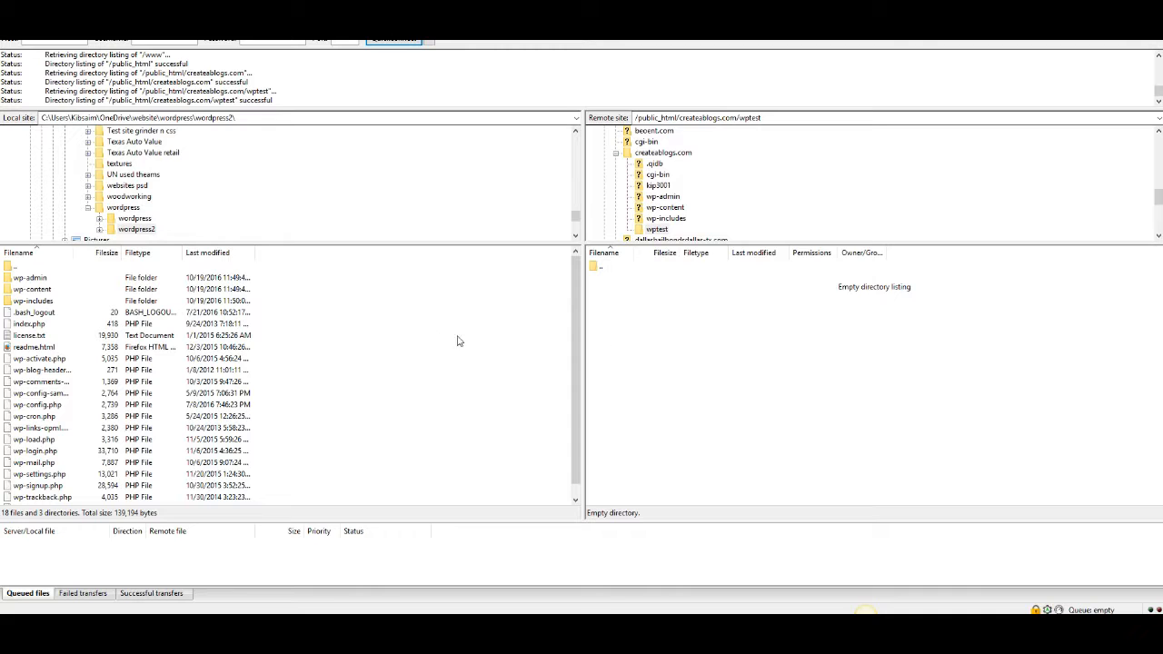
{"action": "left_click_drag", "start_coordinate": [343, 280], "coordinate": [132, 539]}
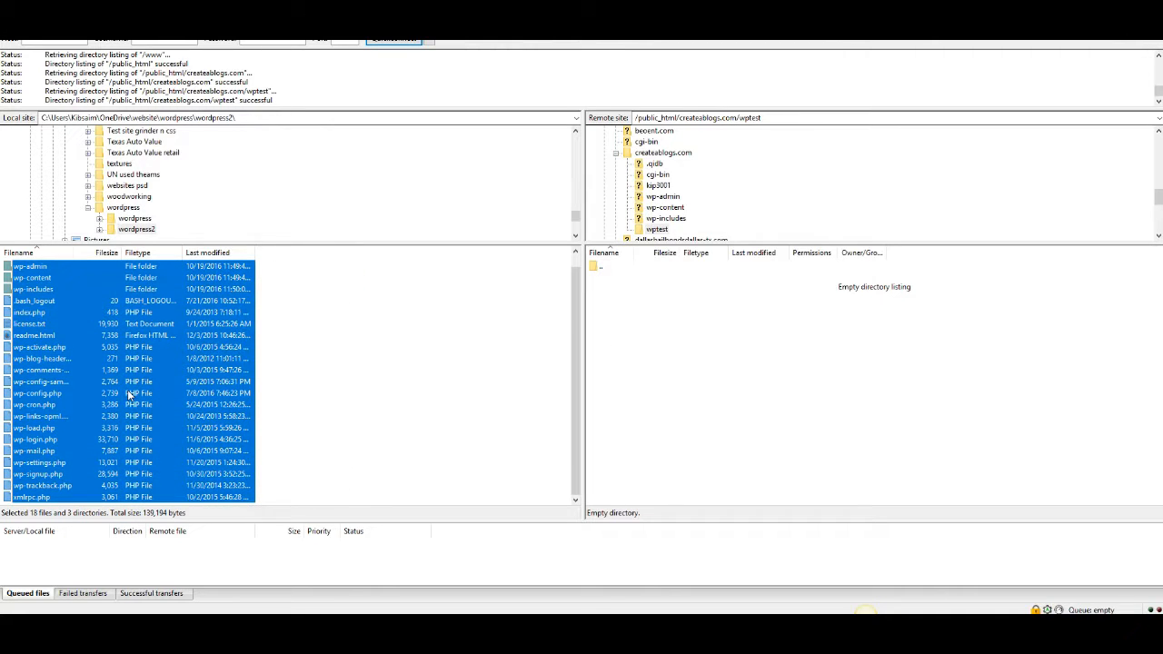
{"action": "left_click_drag", "start_coordinate": [128, 392], "coordinate": [667, 423]}
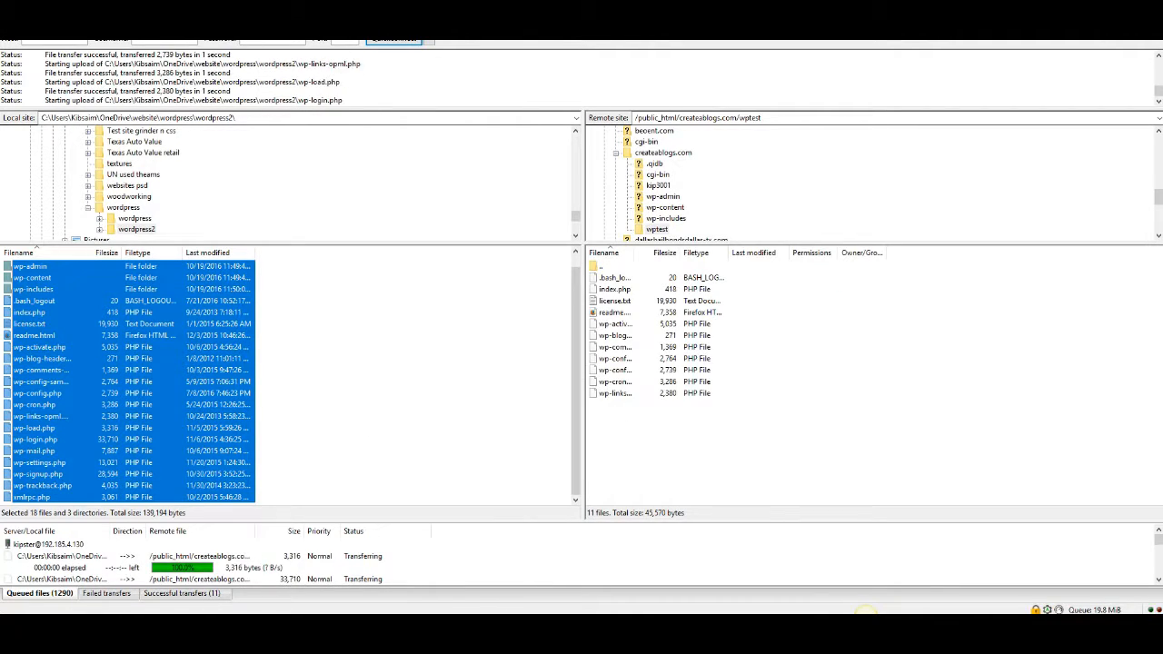
Step: Check the wptest directory in the browser, then return to follow the upload progress
{"action": "mouse_move", "coordinate": [461, 625]}
{"action": "left_click", "coordinate": [461, 626]}
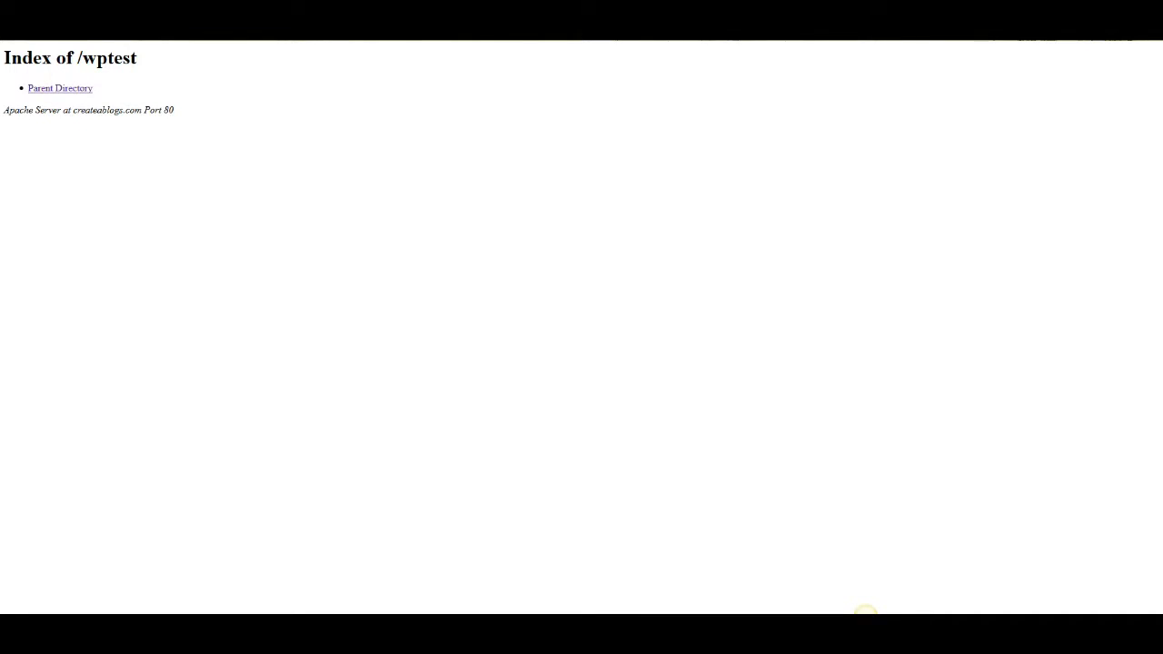
{"action": "key", "text": "ctrl+Tab"}
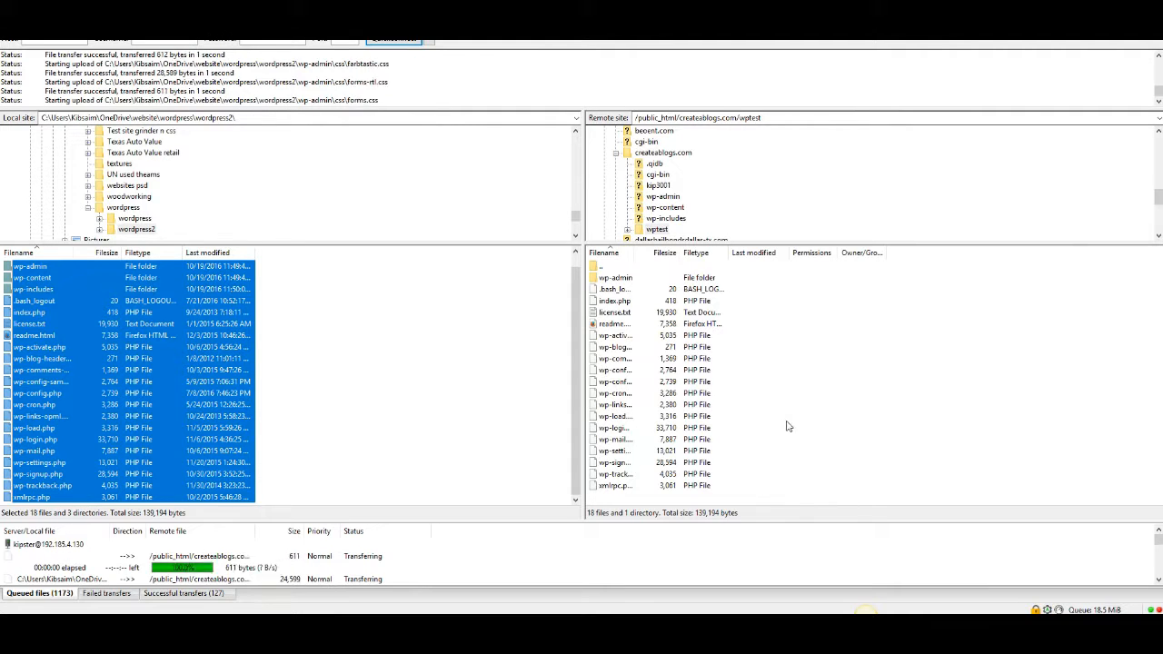
{"action": "left_click_drag", "start_coordinate": [572, 420], "coordinate": [570, 398]}
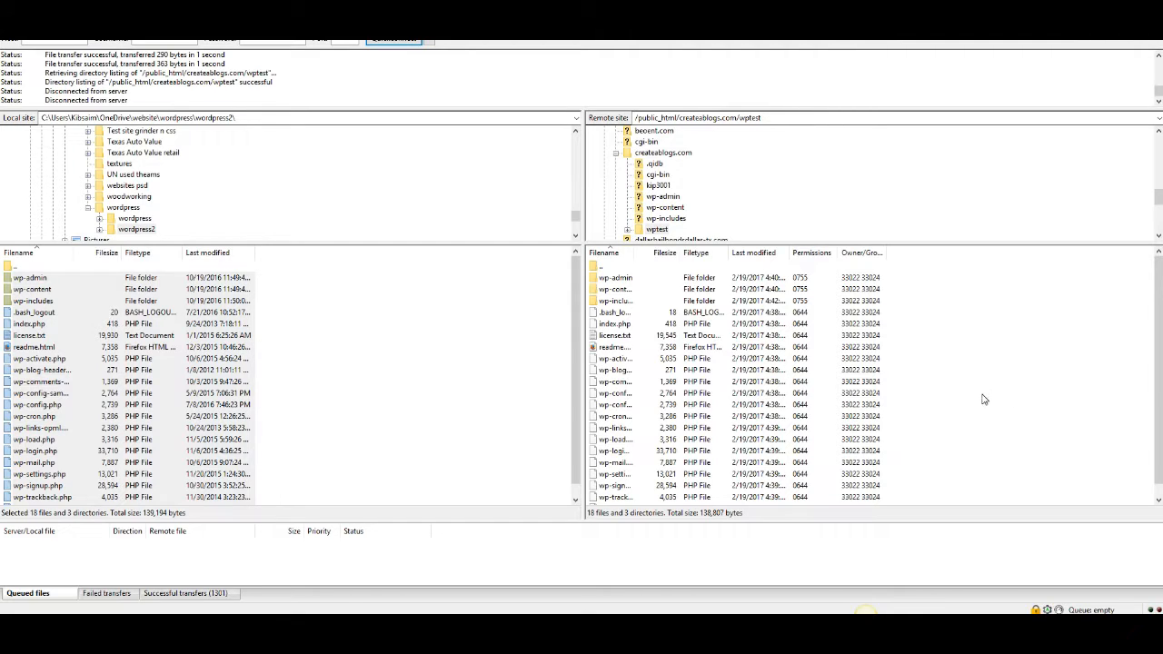
Step: Switch to the HostGator control panel and open the MySQL Database Wizard
{"action": "left_click", "coordinate": [986, 397]}
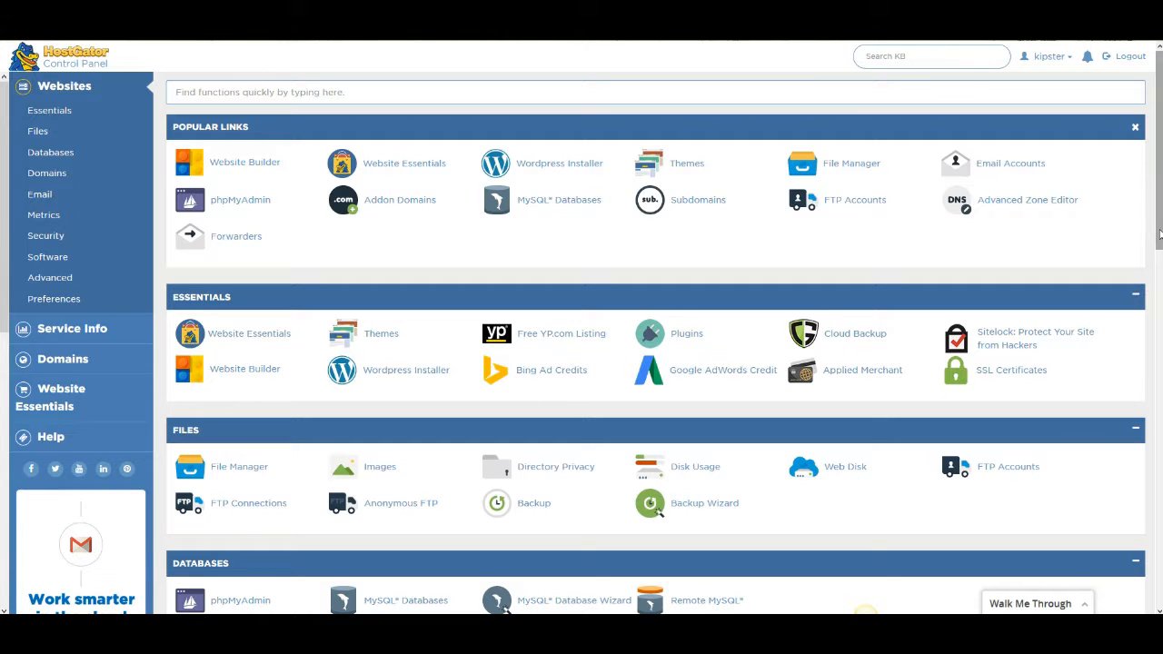
{"action": "scroll", "coordinate": [1155, 232], "scroll_direction": "down", "scroll_amount": 3}
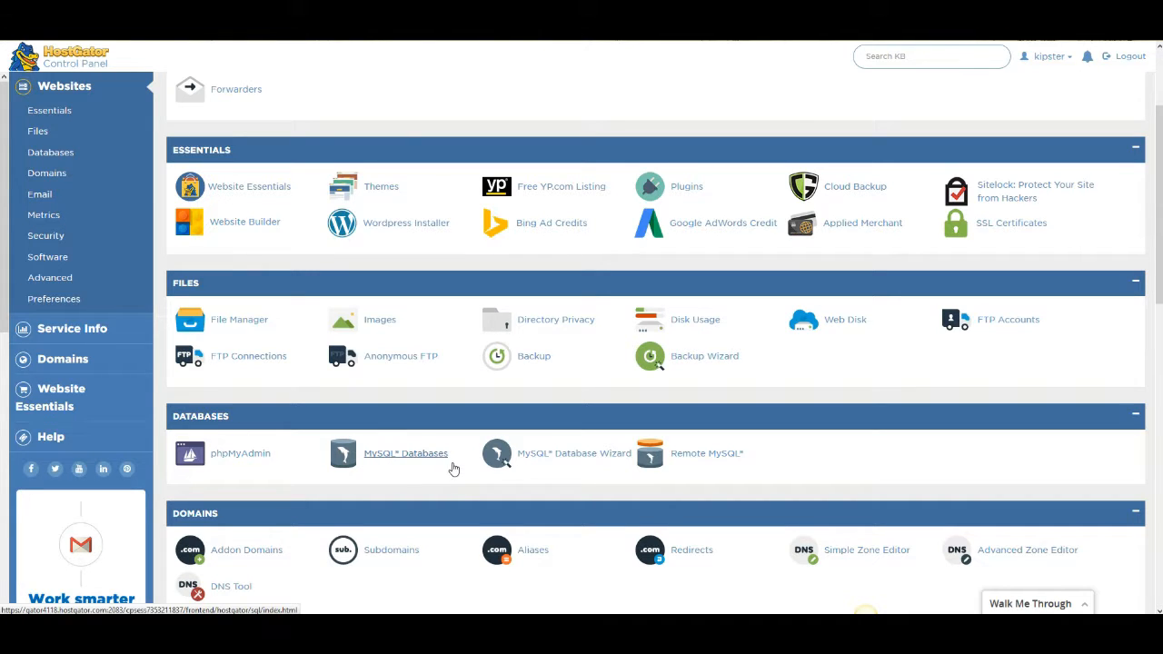
{"action": "left_click", "coordinate": [535, 464]}
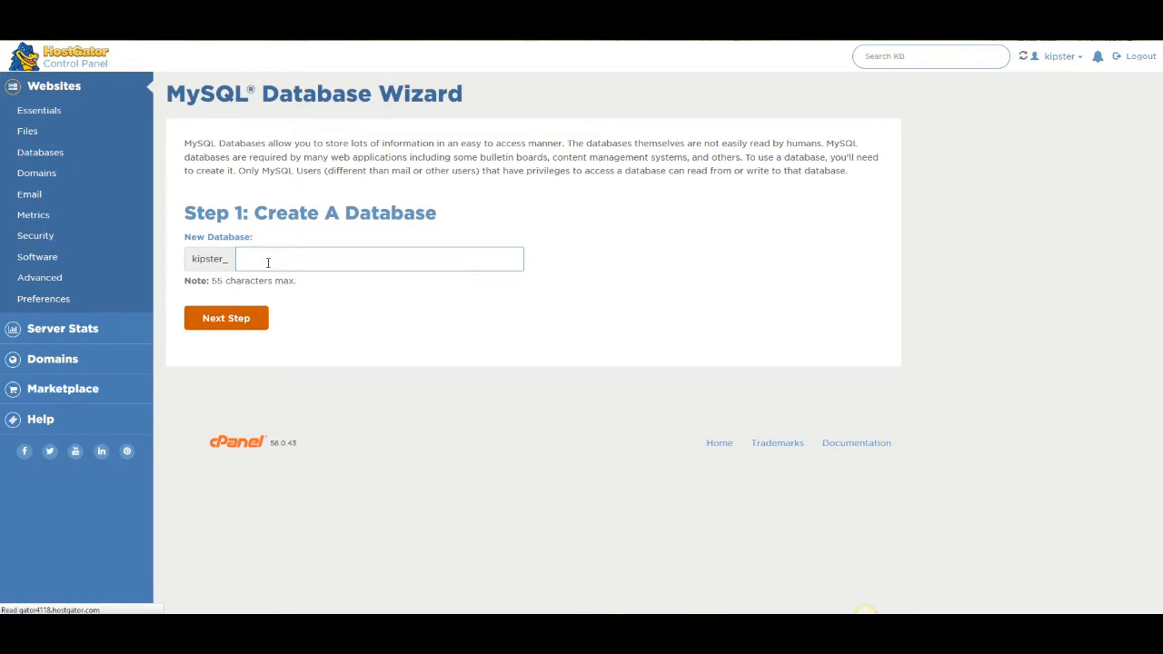
Step: Create a new database named wptest and proceed to the next wizard step
{"action": "left_click", "coordinate": [269, 263]}
{"action": "type", "text": "wptest"}
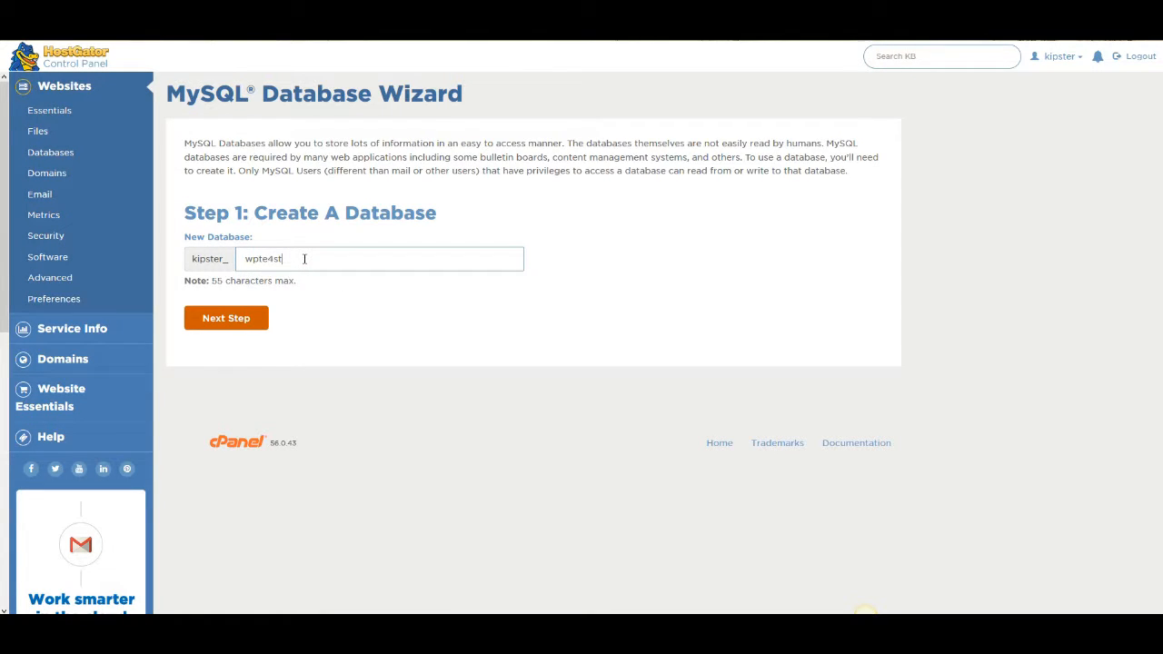
{"action": "key", "text": "BackSpace"}
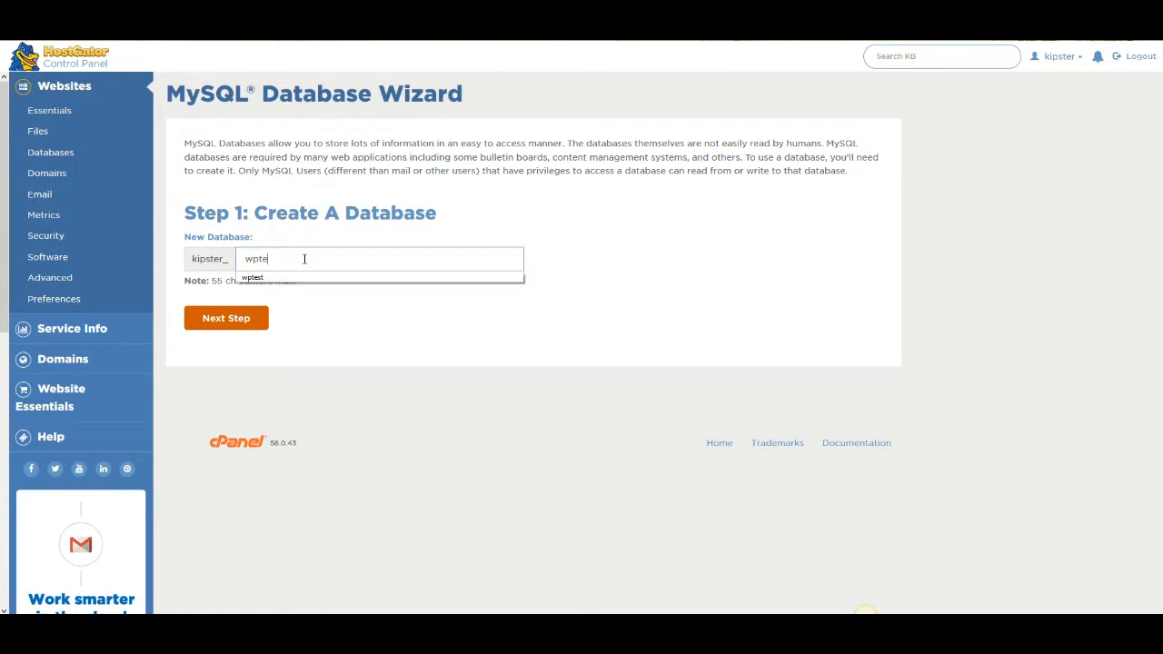
{"action": "left_click", "coordinate": [285, 278]}
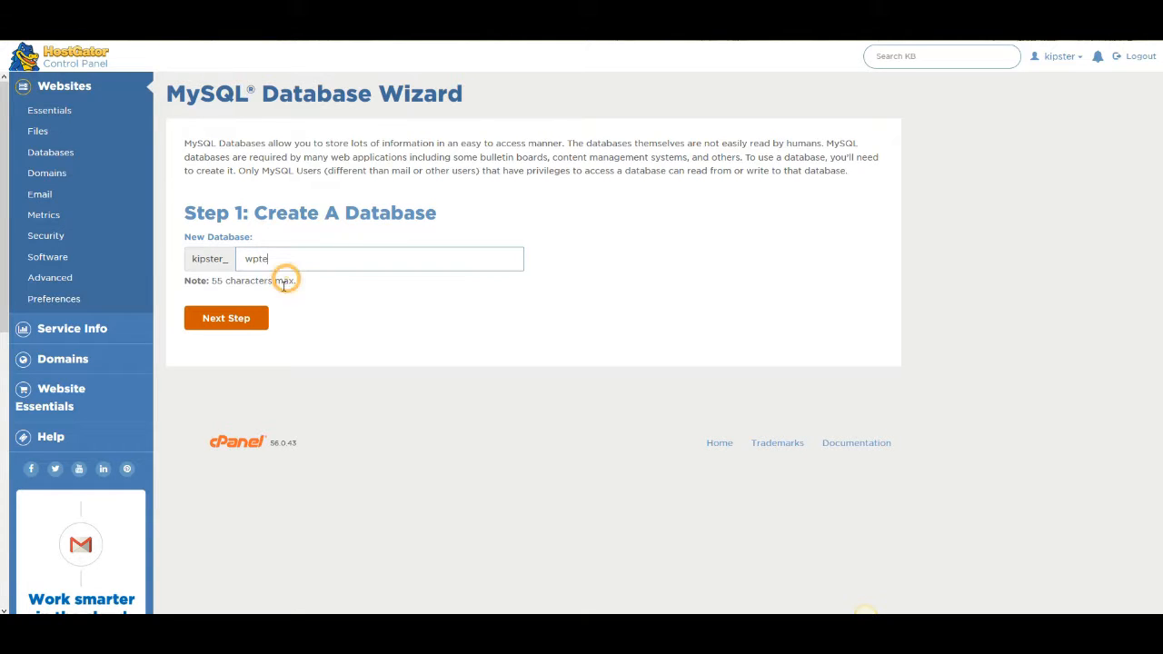
{"action": "left_click", "coordinate": [258, 326]}
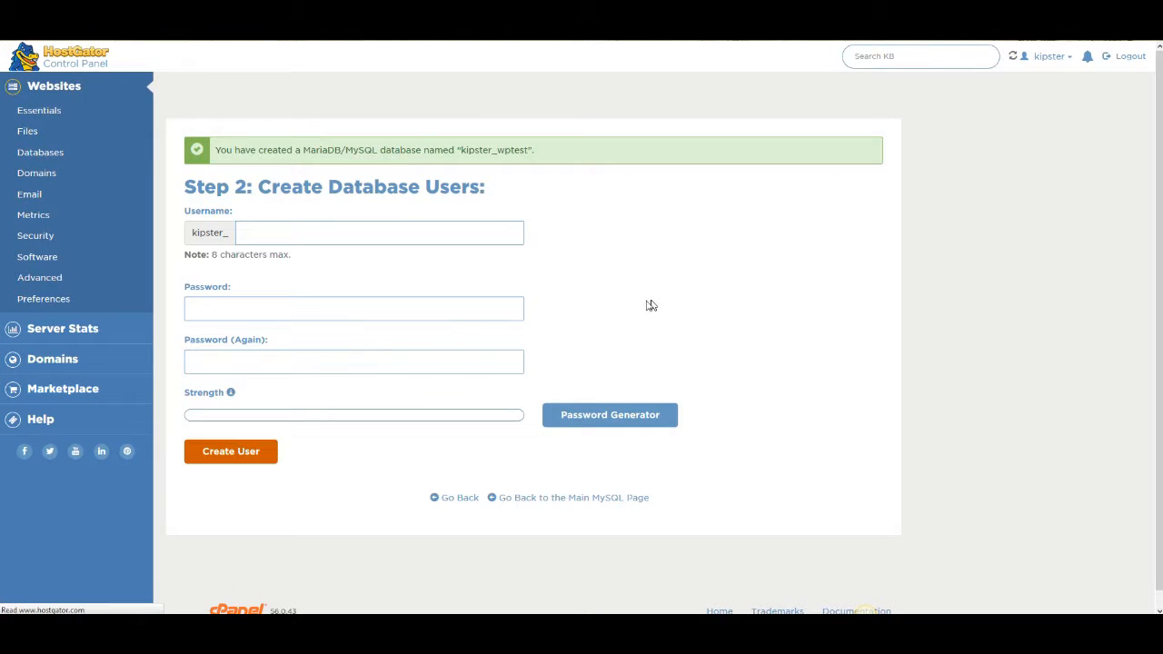
Step: Create a database user named username, entering its password in both password fields
{"action": "left_click", "coordinate": [271, 233]}
{"action": "type", "text": "username"}
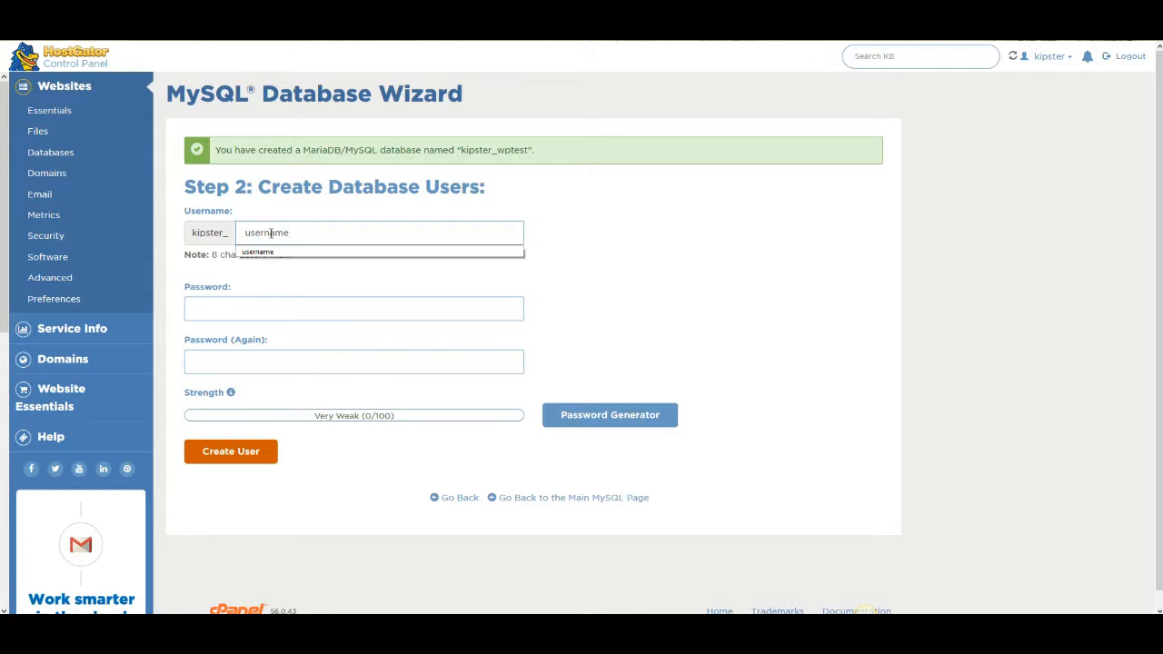
{"action": "left_click", "coordinate": [270, 254]}
{"action": "left_click", "coordinate": [259, 309]}
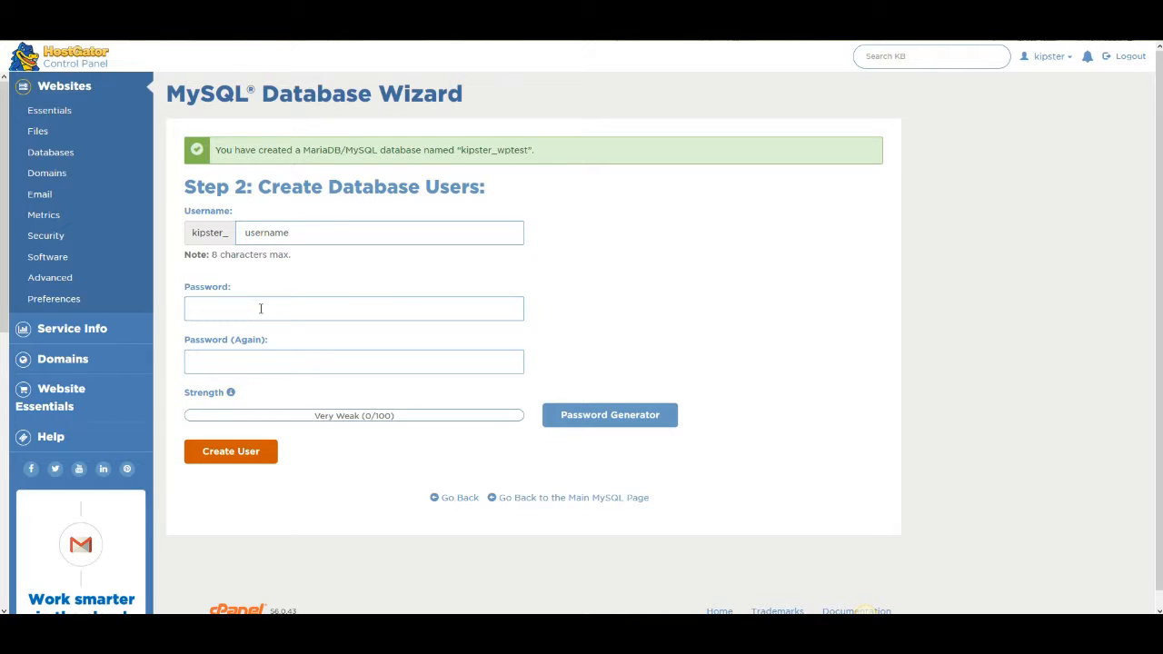
{"action": "type", "text": "•••••••••••"}
{"action": "left_click", "coordinate": [288, 365]}
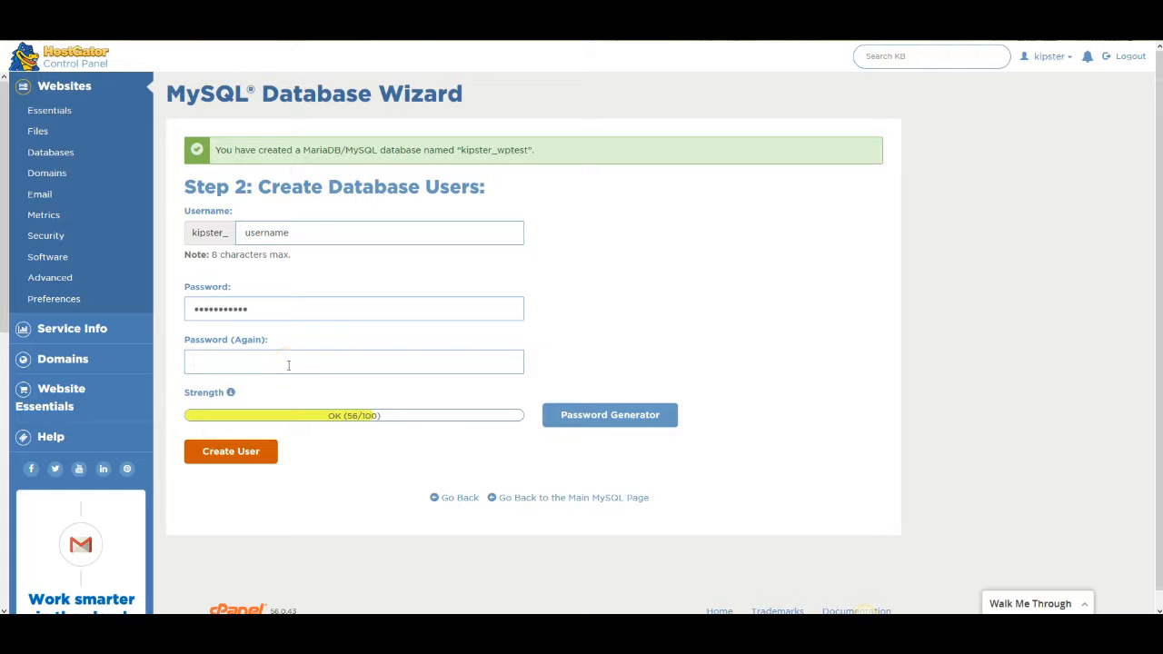
{"action": "type", "text": "•••••••••••"}
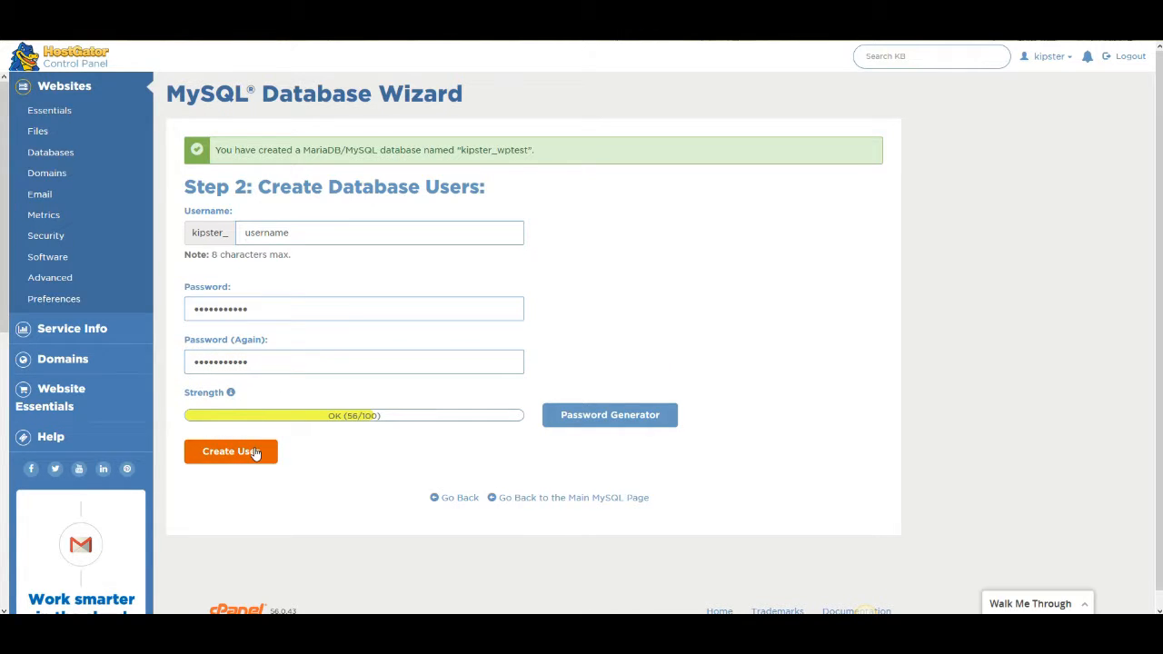
{"action": "key", "text": "Return"}
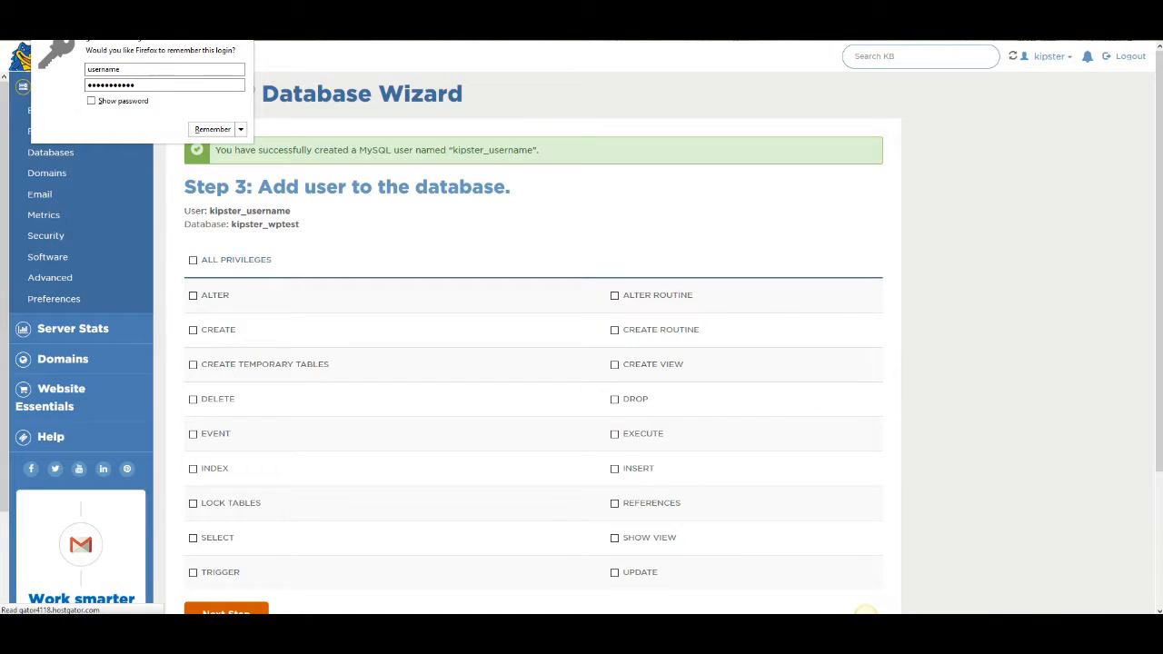
Step: Dismiss the browser's save-login prompt, grant the user all privileges on the database, and continue
{"action": "left_click", "coordinate": [246, 38]}
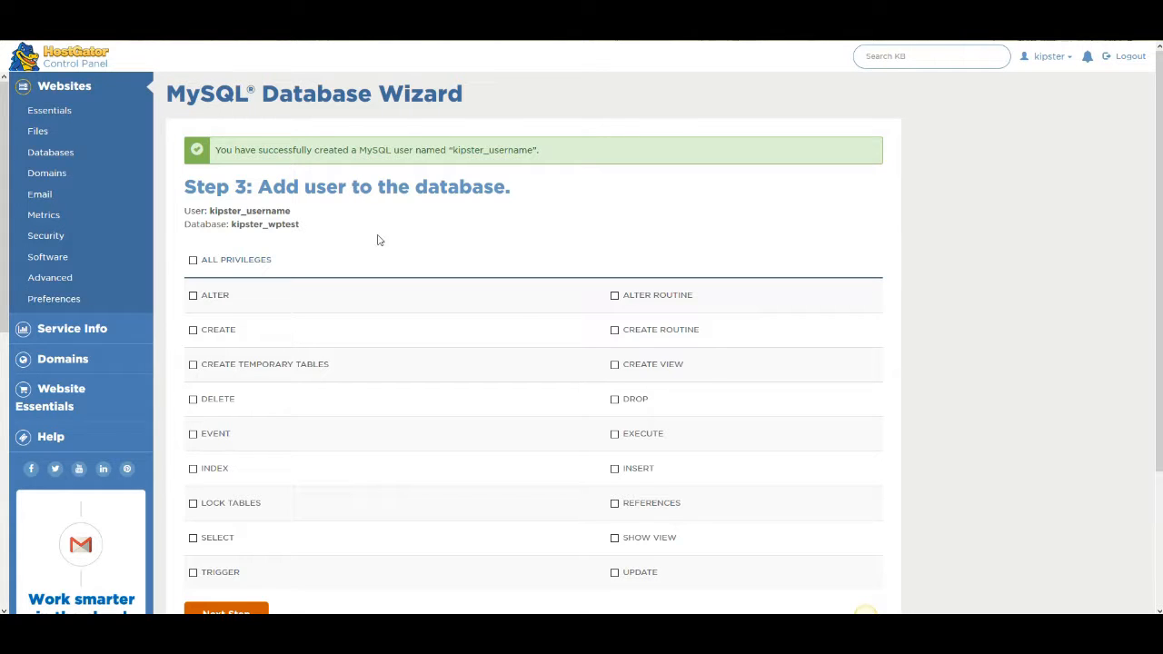
{"action": "left_click", "coordinate": [194, 260]}
{"action": "scroll", "coordinate": [922, 305], "scroll_direction": "down", "scroll_amount": 2}
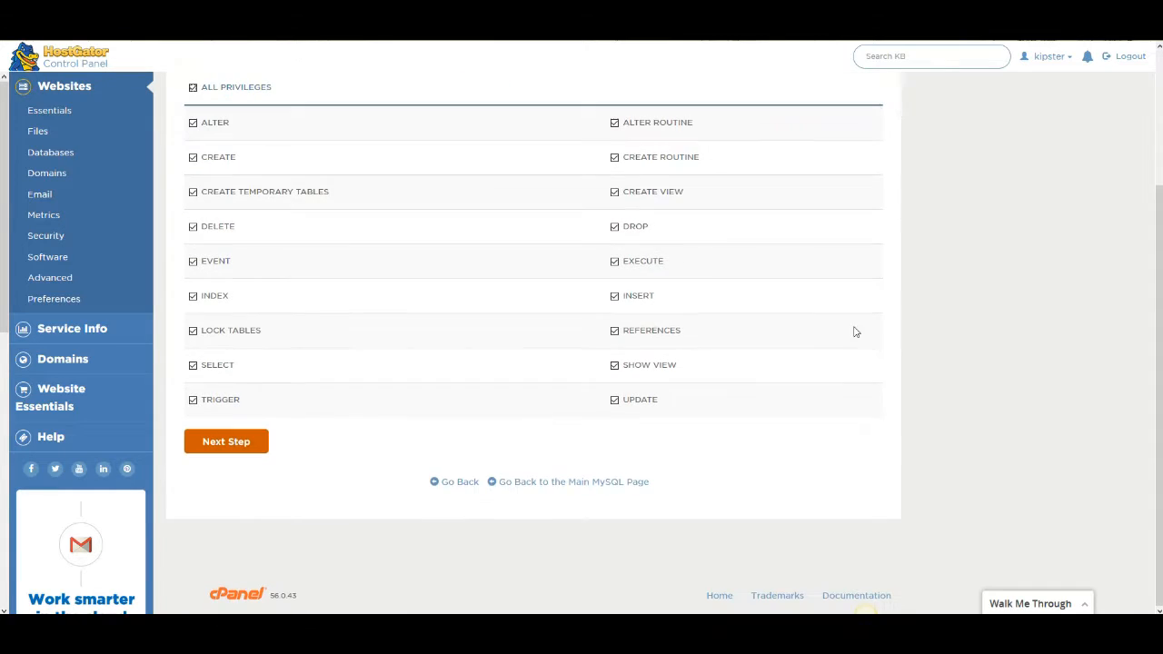
{"action": "left_click", "coordinate": [218, 443]}
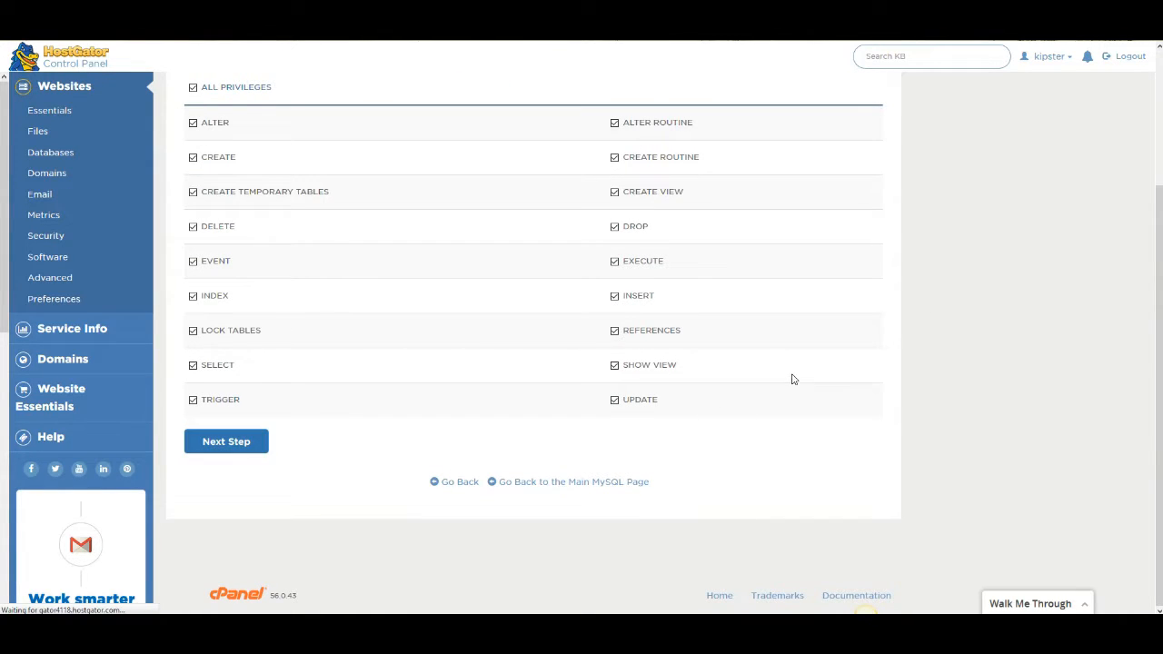
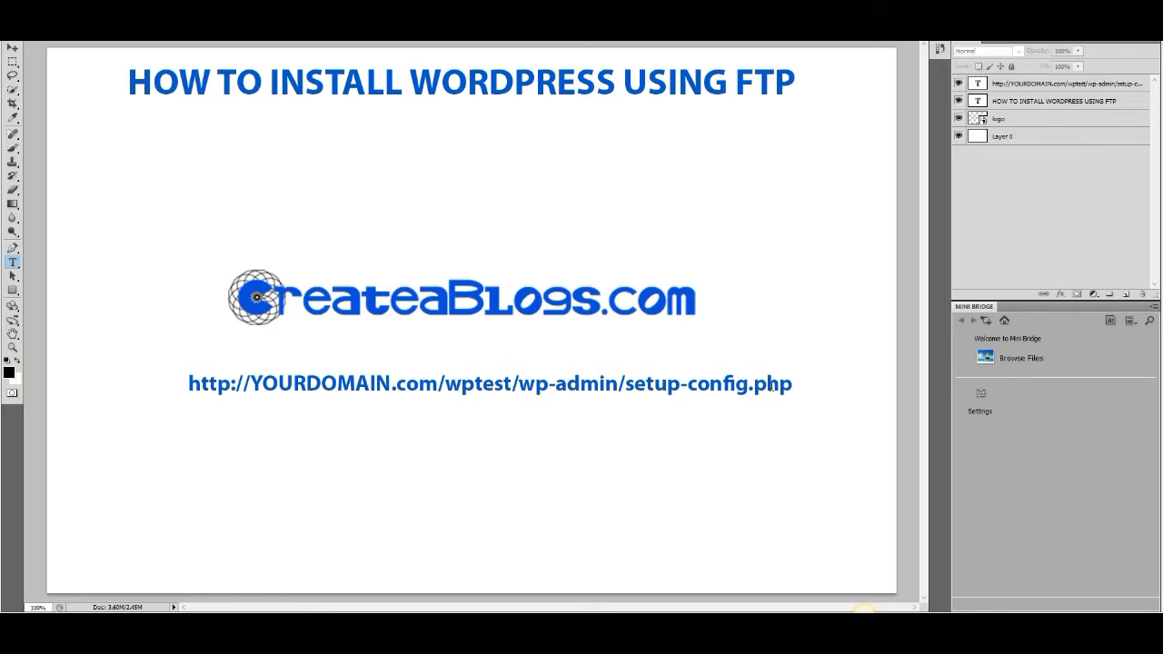
Step: Remove wptest from the setup-config.php URL text on the tutorial slide
{"action": "left_click_drag", "start_coordinate": [795, 385], "coordinate": [607, 390]}
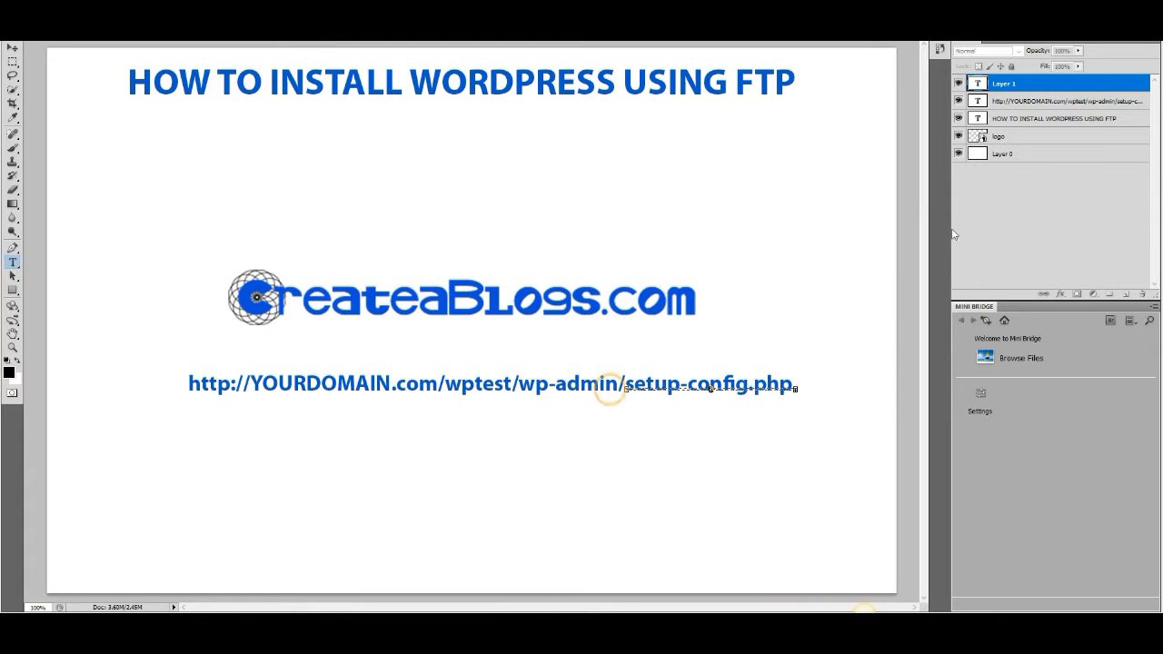
{"action": "double_click", "coordinate": [979, 103]}
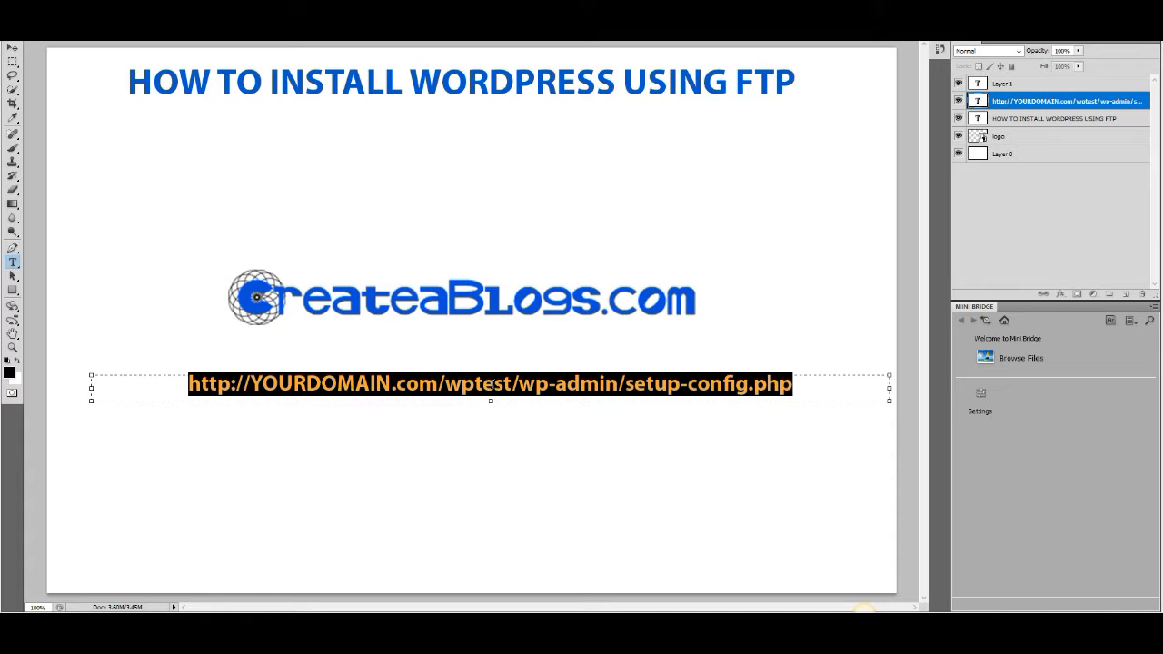
{"action": "left_click", "coordinate": [478, 384]}
{"action": "left_click_drag", "start_coordinate": [444, 383], "coordinate": [511, 384]}
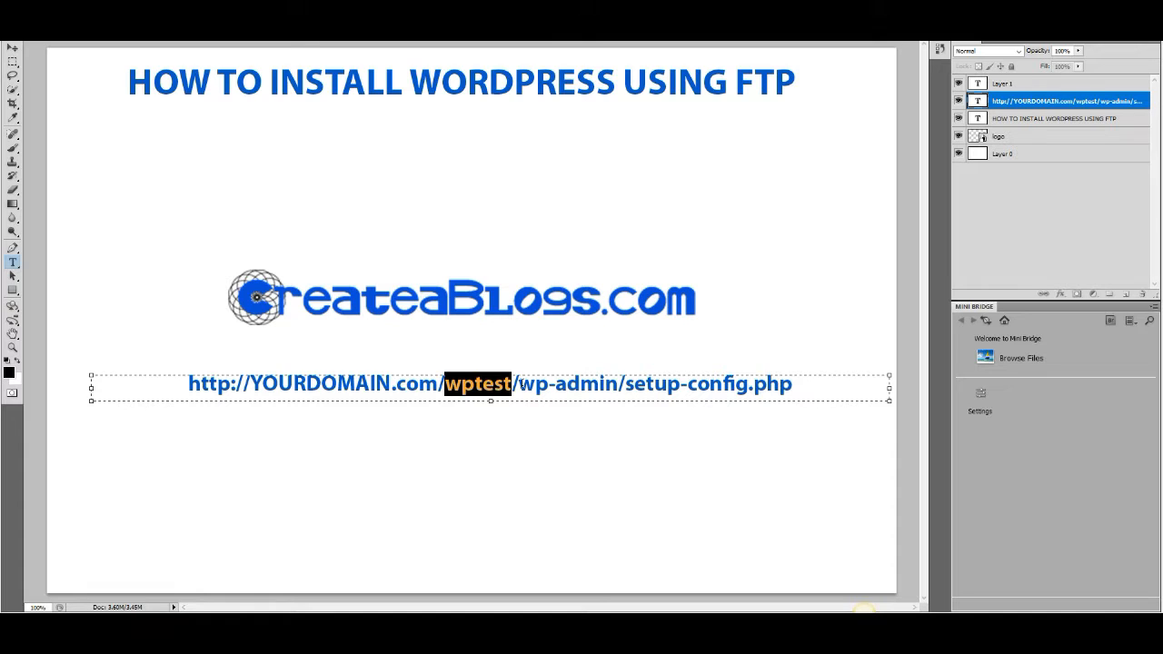
{"action": "left_click", "coordinate": [479, 383]}
{"action": "key", "text": "BackSpace"}
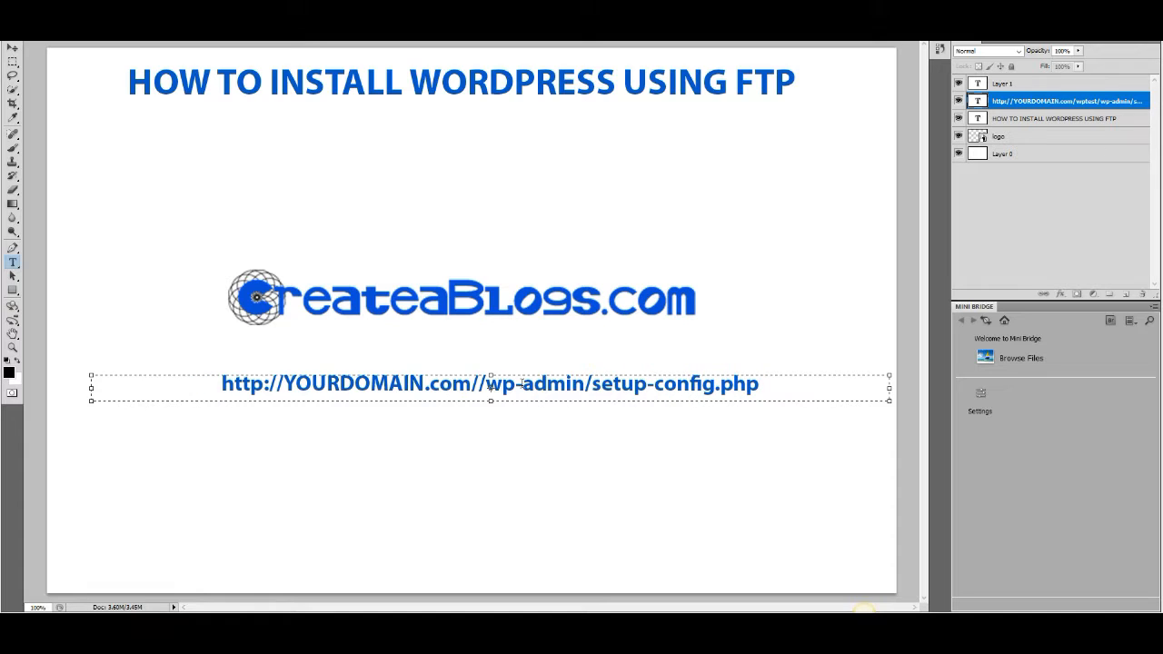
{"action": "key", "text": "BackSpace"}
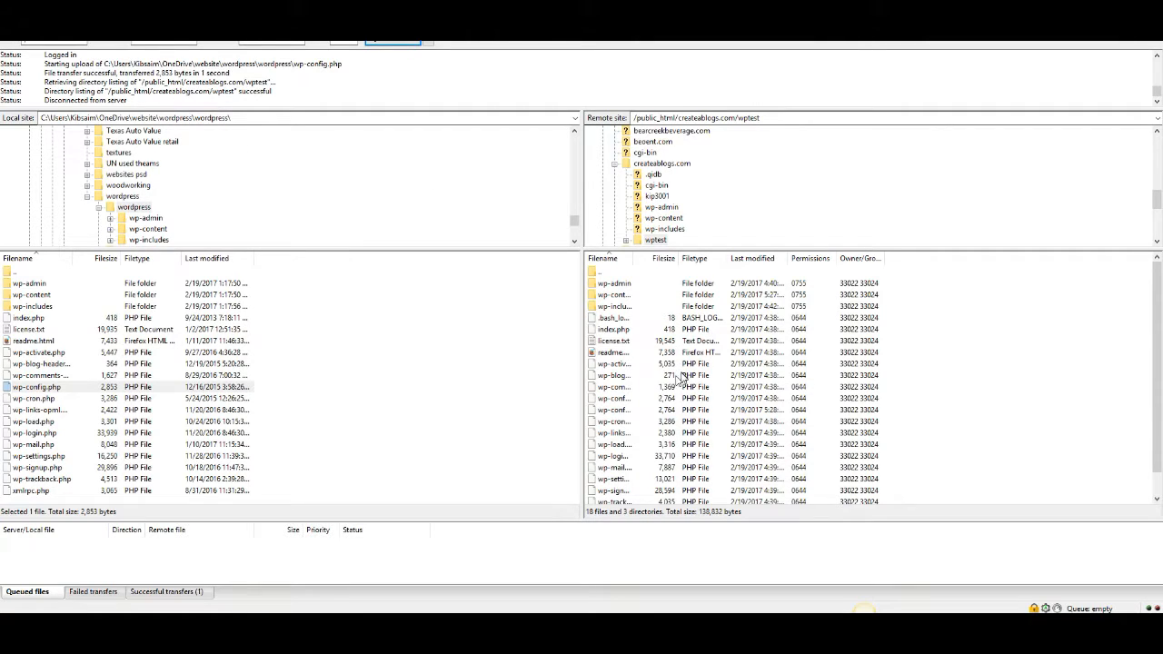
Step: Delete the wp-config.php file from the remote wptest folder on the server
{"action": "left_click", "coordinate": [956, 359]}
{"action": "right_click", "coordinate": [616, 415]}
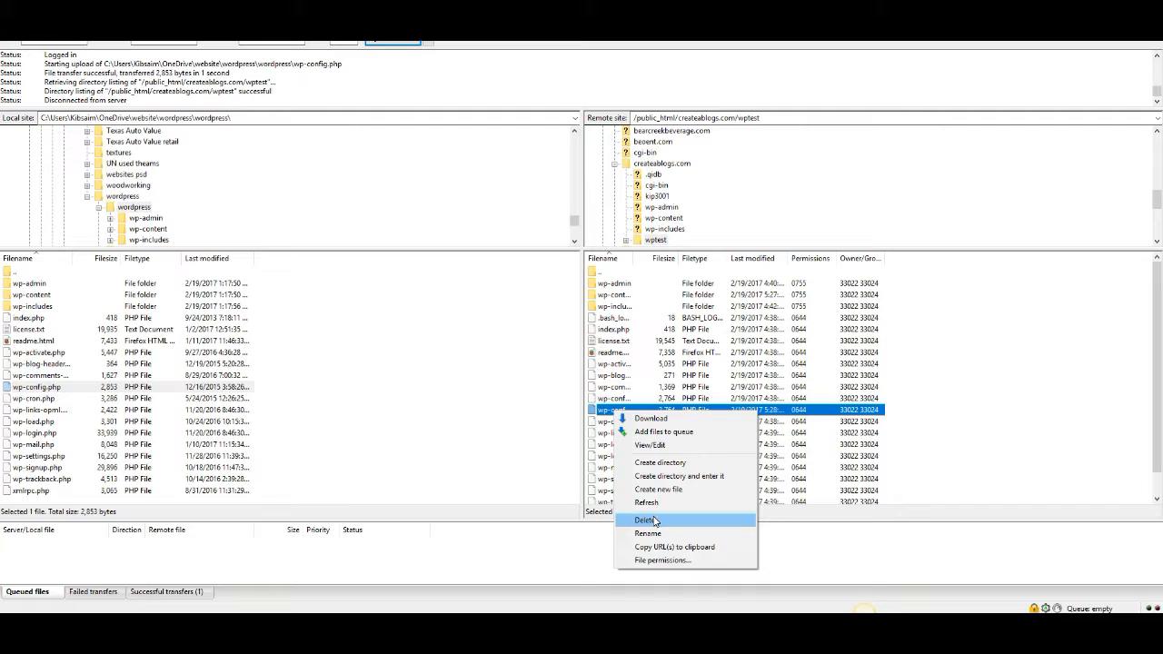
{"action": "left_click", "coordinate": [654, 521]}
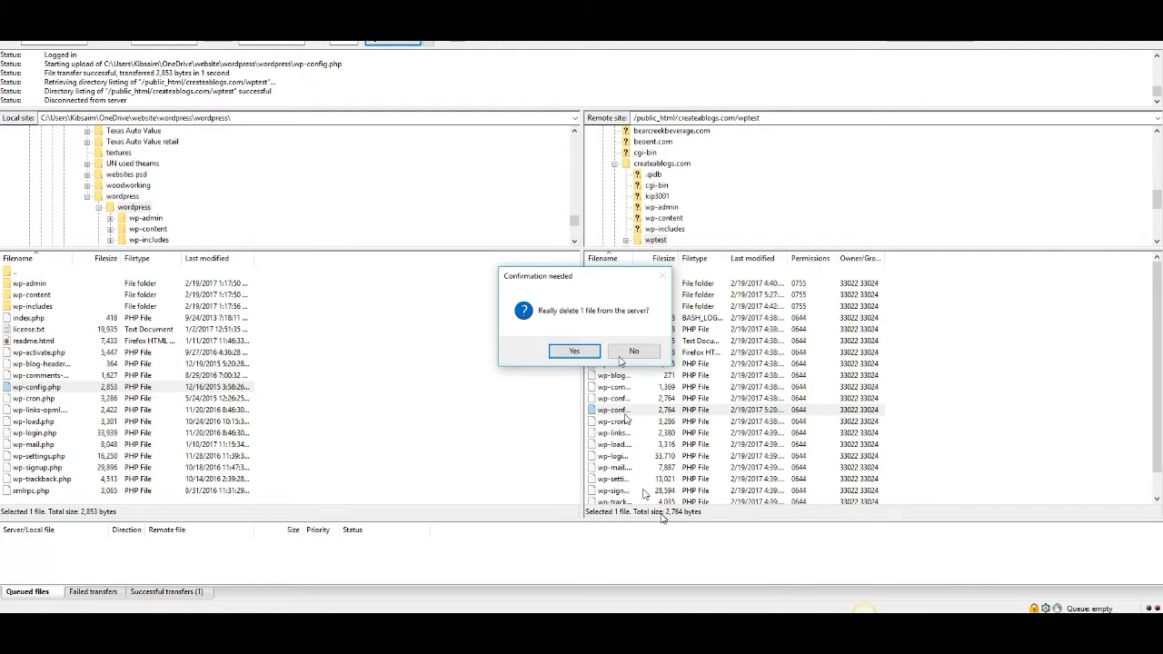
{"action": "left_click", "coordinate": [574, 352]}
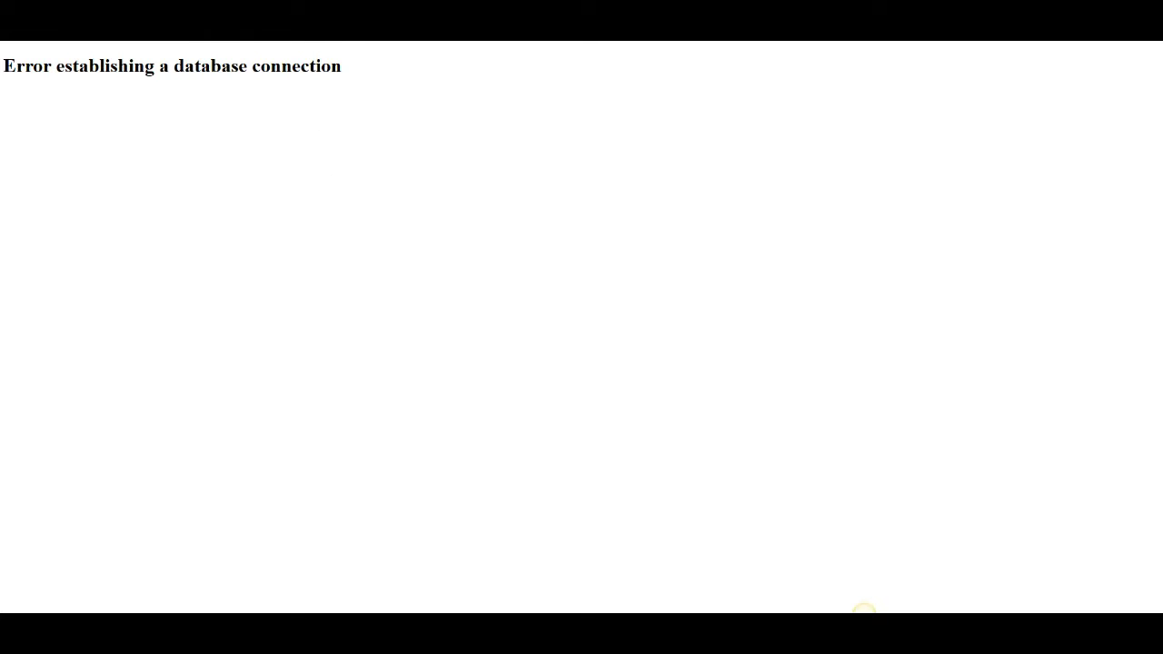
Step: Reload the site and start the WordPress setup in English (United States), continuing past the welcome page
{"action": "key", "text": "F5"}
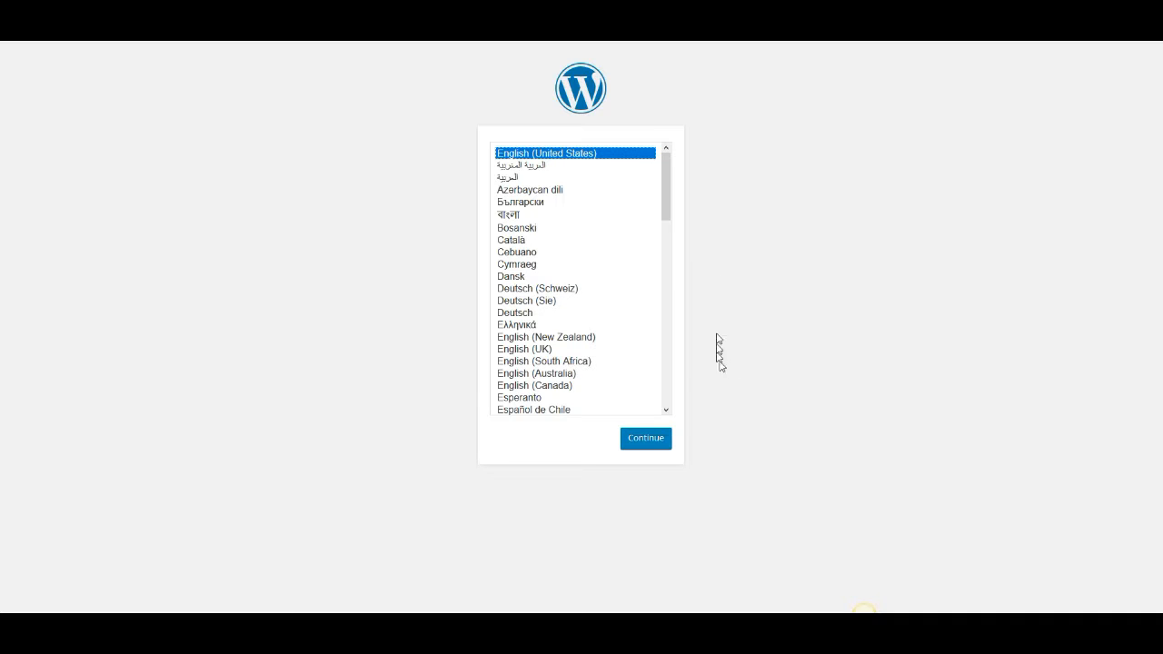
{"action": "left_click", "coordinate": [647, 448]}
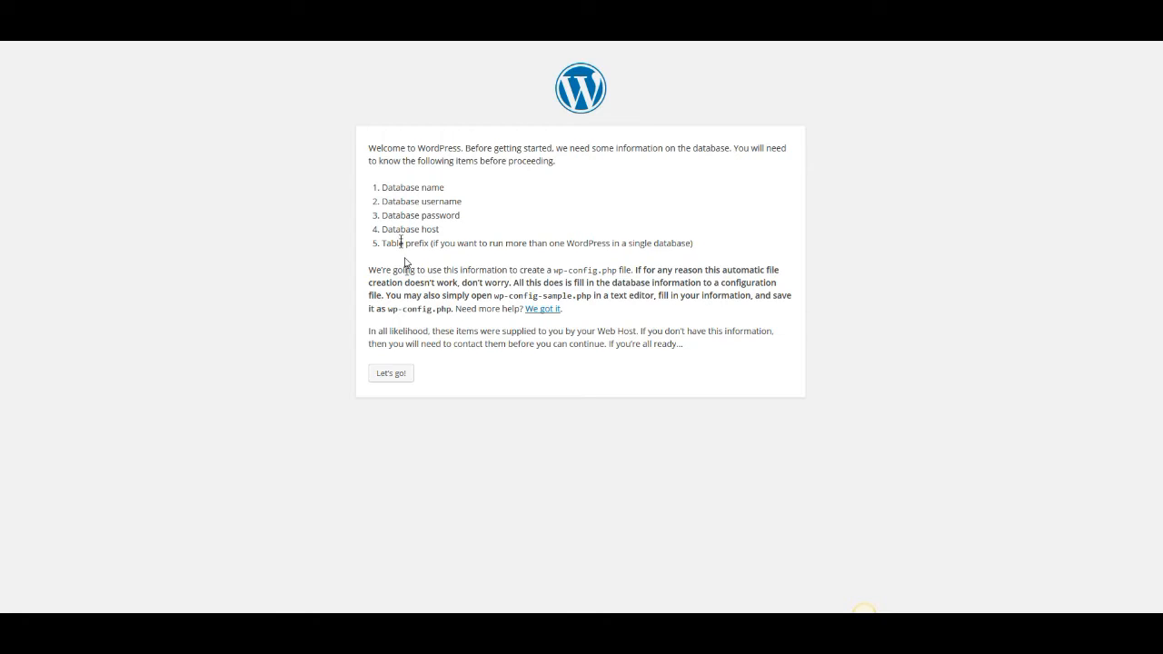
{"action": "left_click", "coordinate": [405, 385]}
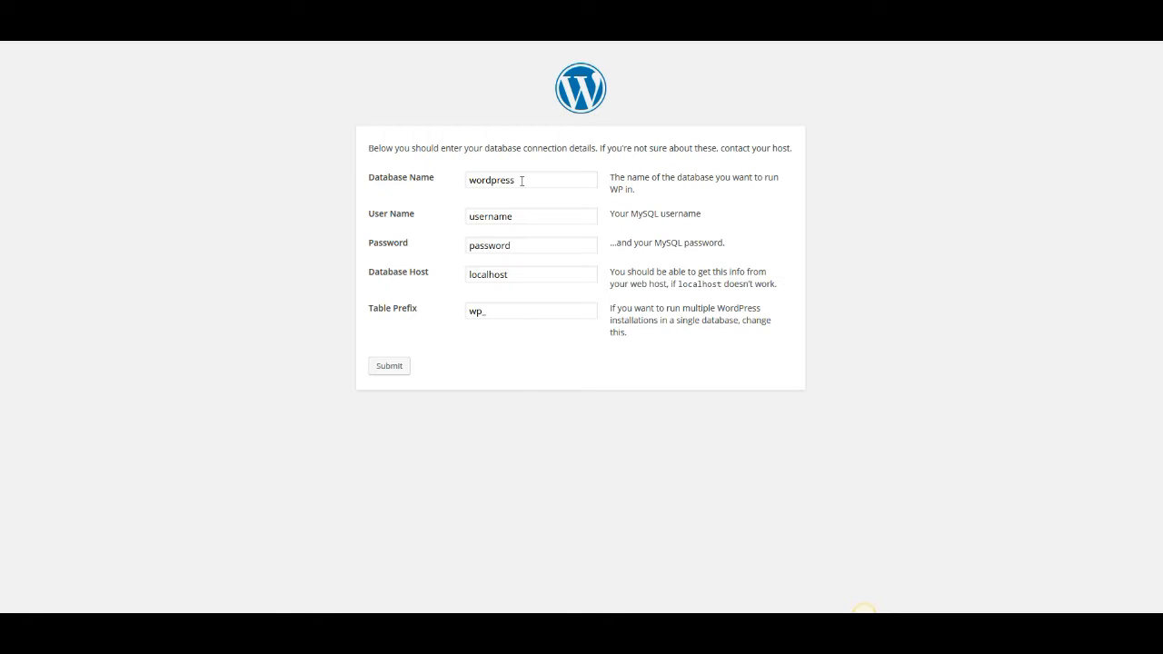
Step: Try to submit the database connection form with wptest as database name, the database password, and localhost as host
{"action": "left_click", "coordinate": [522, 180]}
{"action": "double_click", "coordinate": [471, 180]}
{"action": "type", "text": "wptest"}
{"action": "left_click_drag", "start_coordinate": [519, 246], "coordinate": [460, 249]}
{"action": "double_click", "coordinate": [518, 245]}
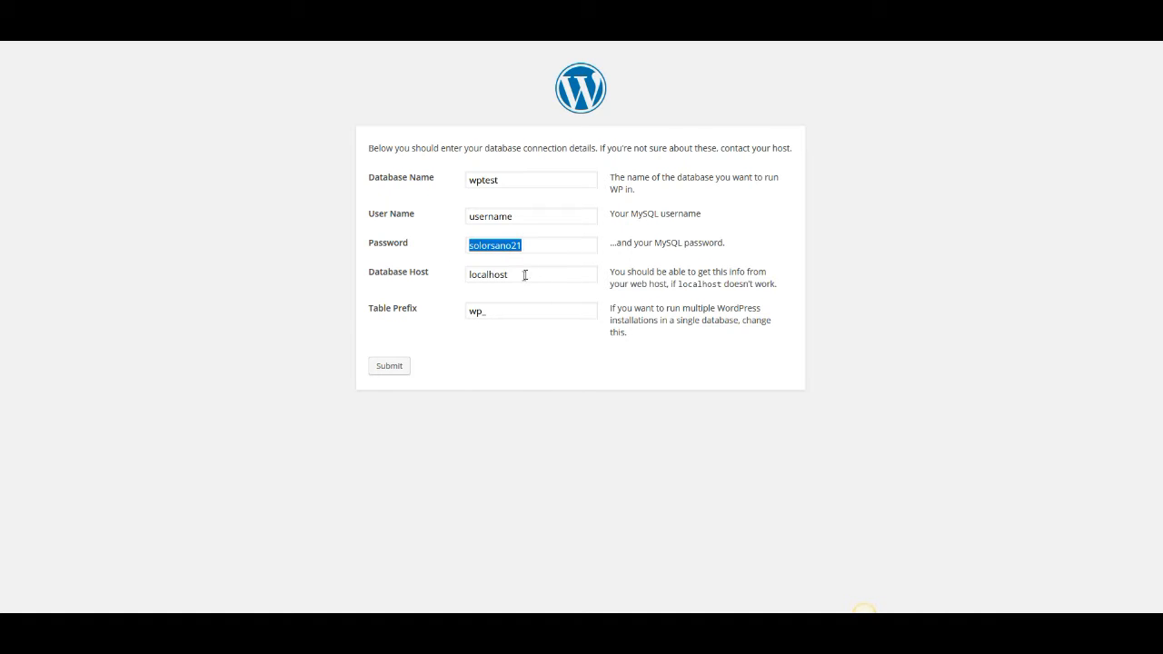
{"action": "left_click", "coordinate": [530, 275]}
{"action": "left_click_drag", "start_coordinate": [515, 278], "coordinate": [449, 280]}
{"action": "left_click", "coordinate": [393, 371]}
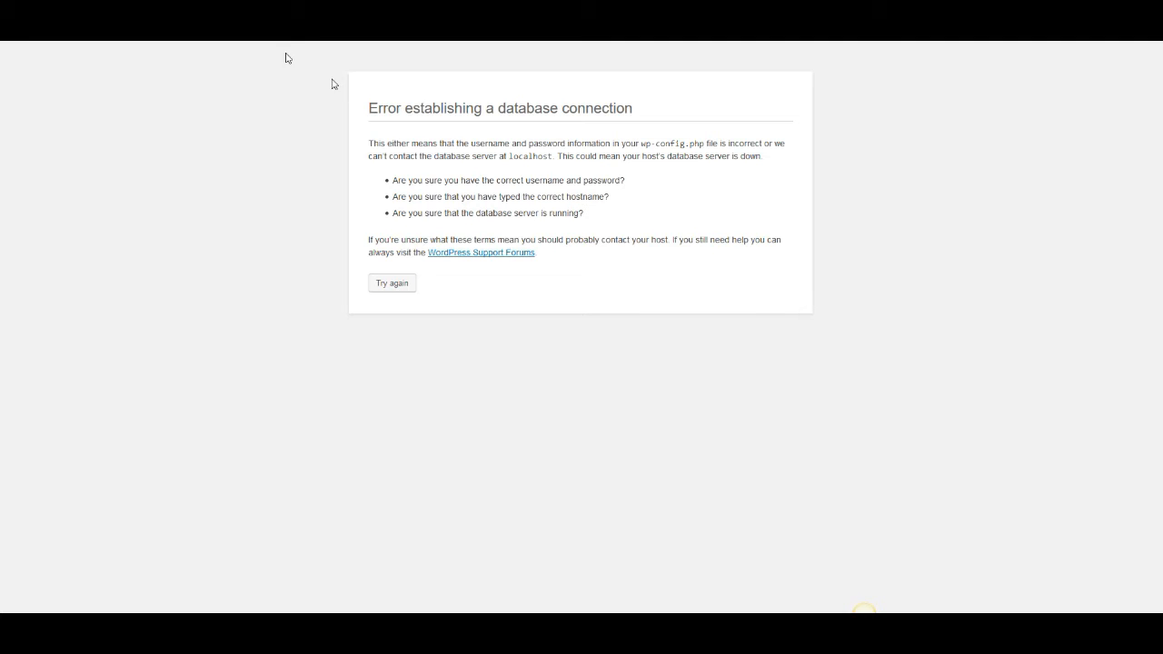
Step: Retry the setup from the database connection error page and resubmit the connection form
{"action": "left_click", "coordinate": [391, 281]}
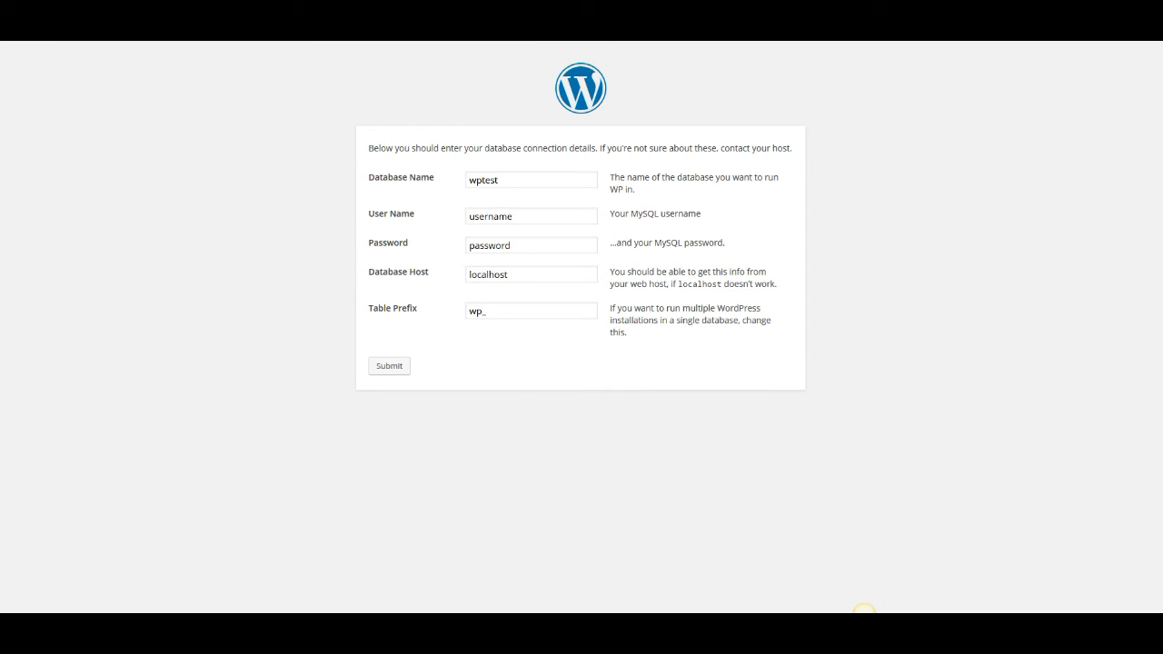
{"action": "key", "text": "Return"}
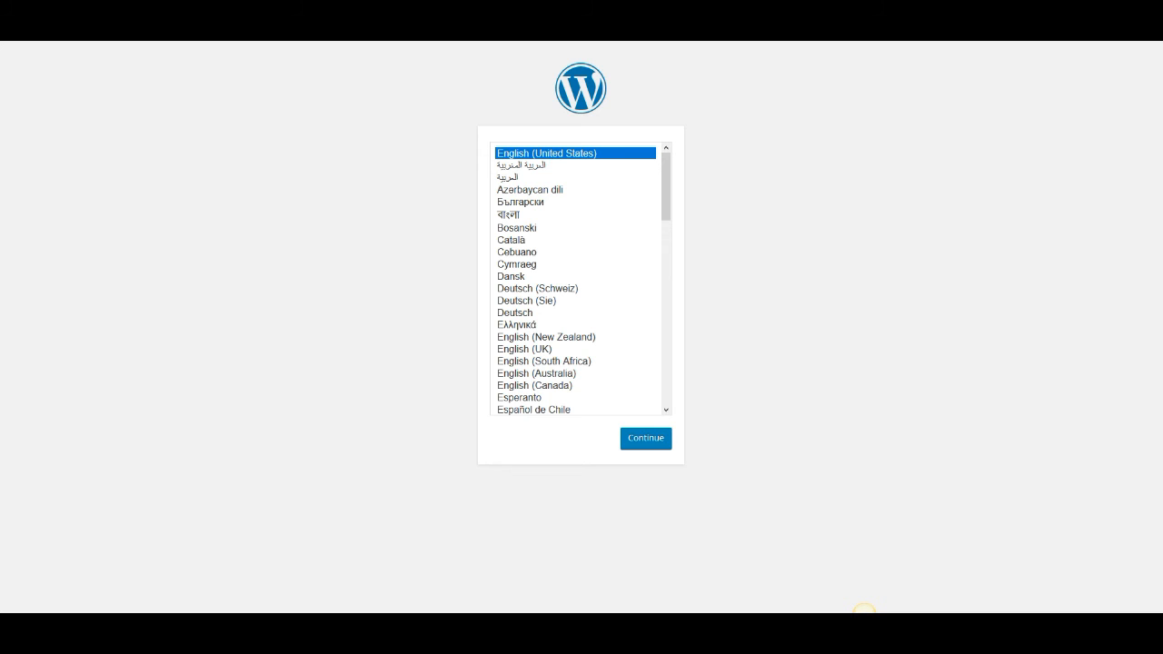
{"action": "right_click", "coordinate": [865, 610]}
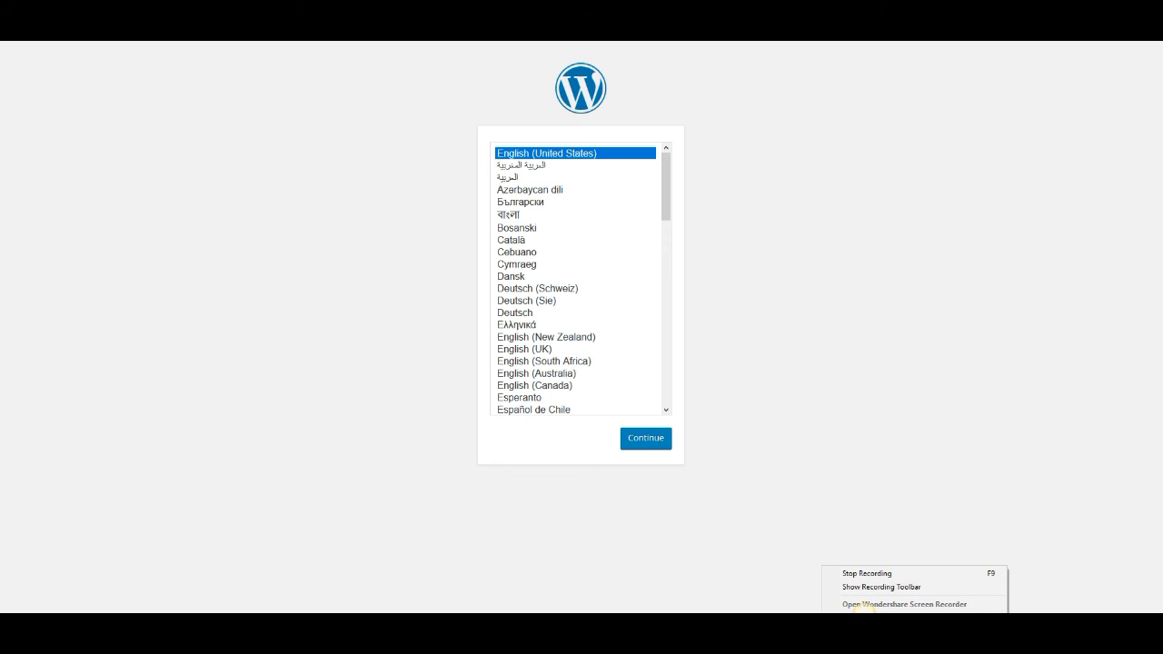
{"action": "left_click", "coordinate": [864, 608]}
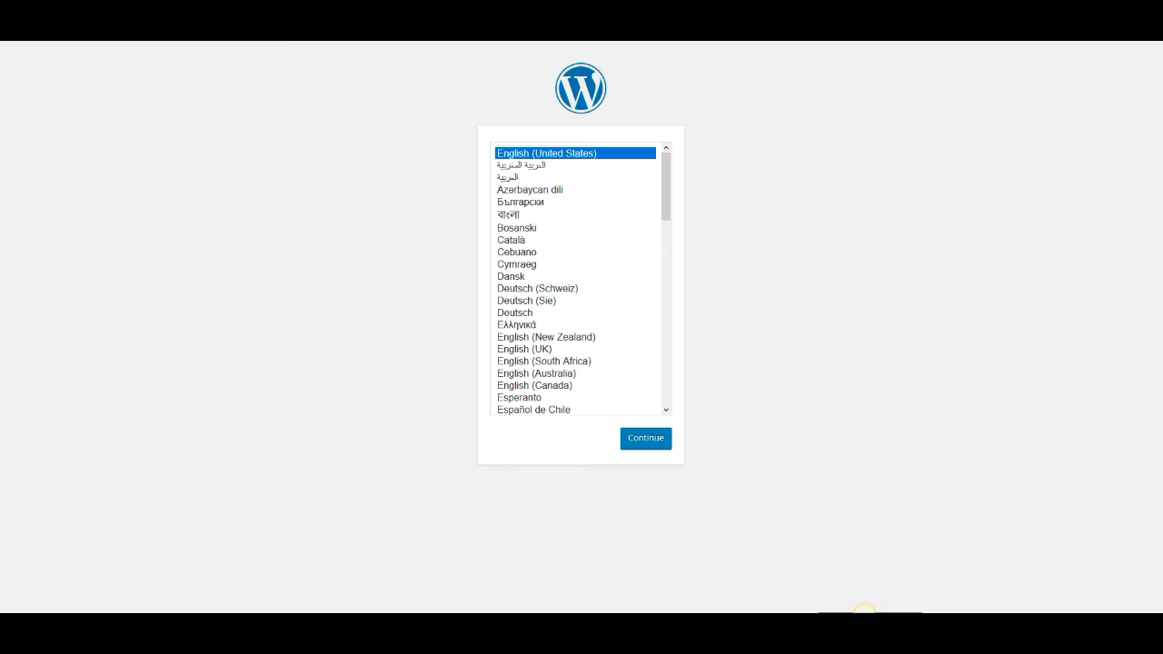